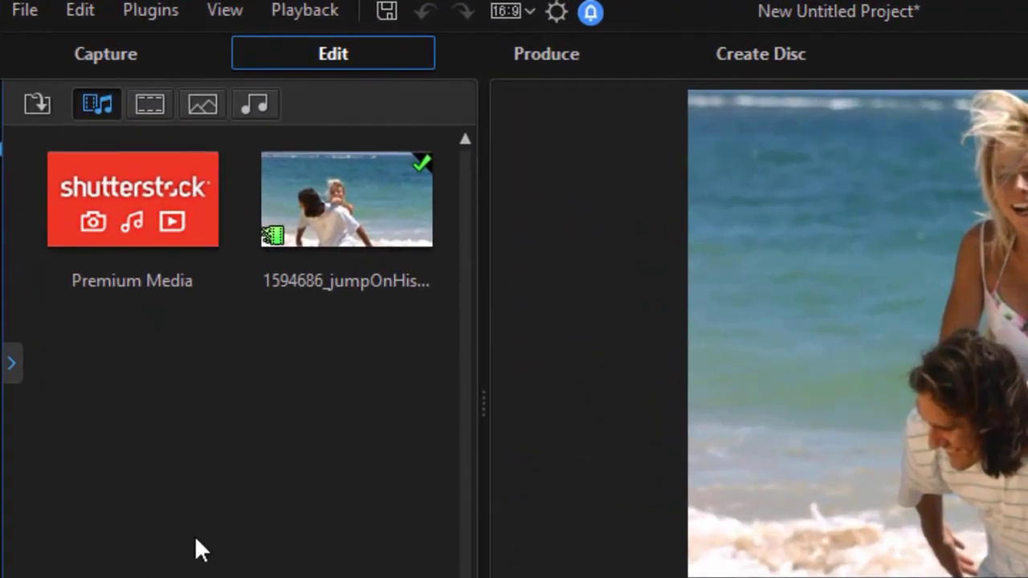
Launch the AI Style Plugin from the Plugins menu and expand the Vincent van Gogh styles
{"action": "left_click", "coordinate": [151, 10]}
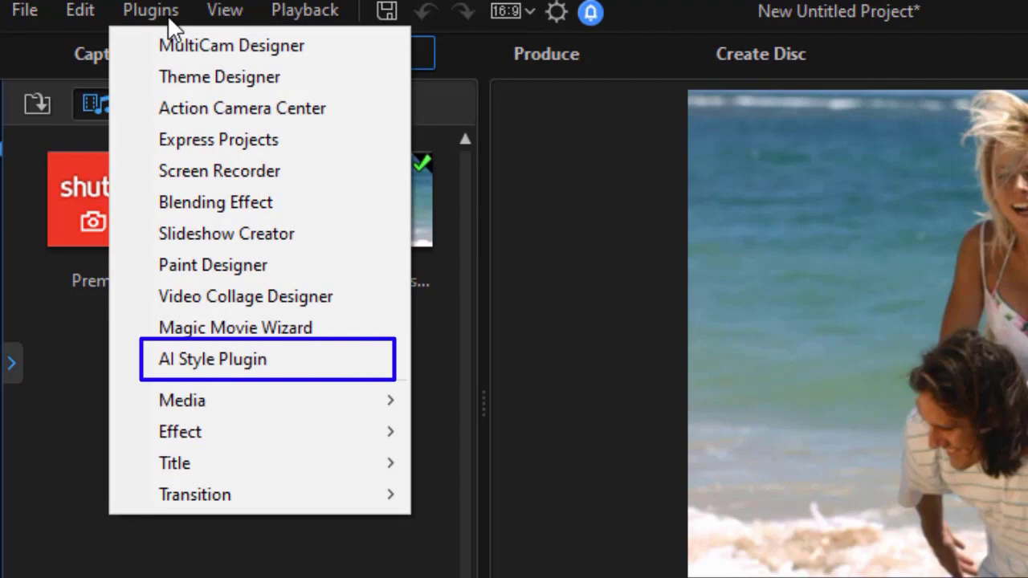
{"action": "left_click", "coordinate": [352, 367]}
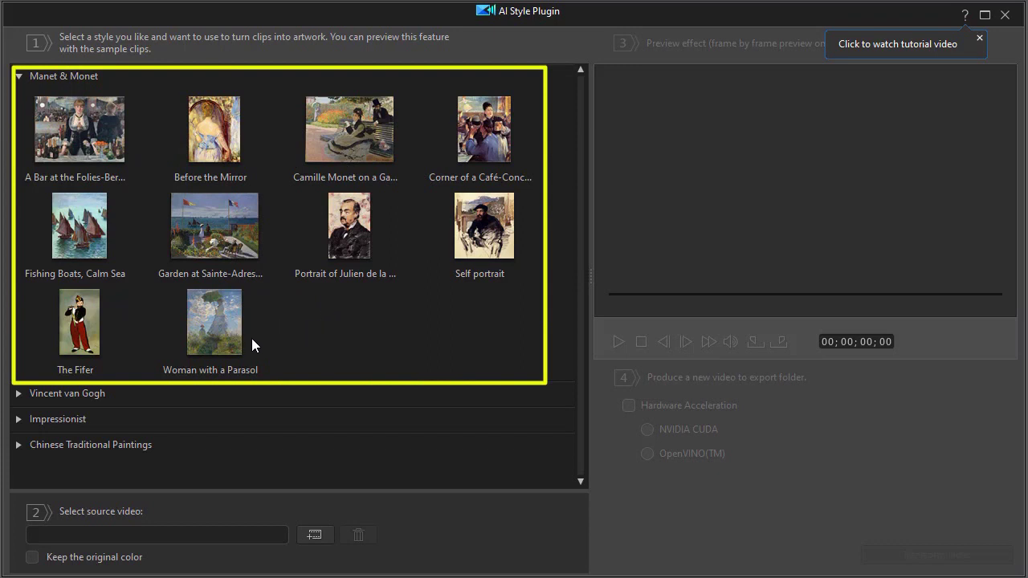
{"action": "left_click", "coordinate": [18, 393]}
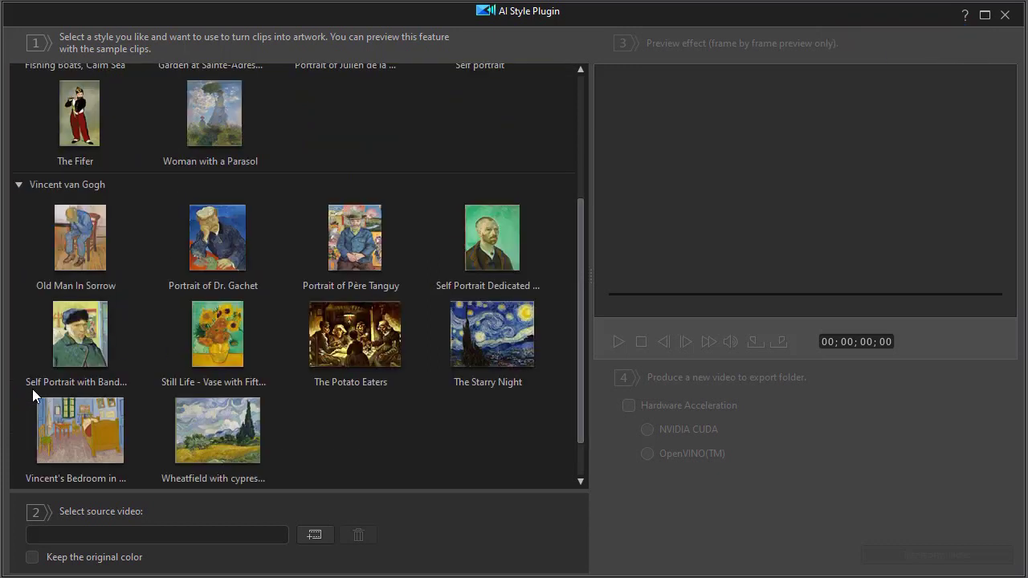
{"action": "scroll", "coordinate": [577, 318], "scroll_direction": "down", "scroll_amount": 1}
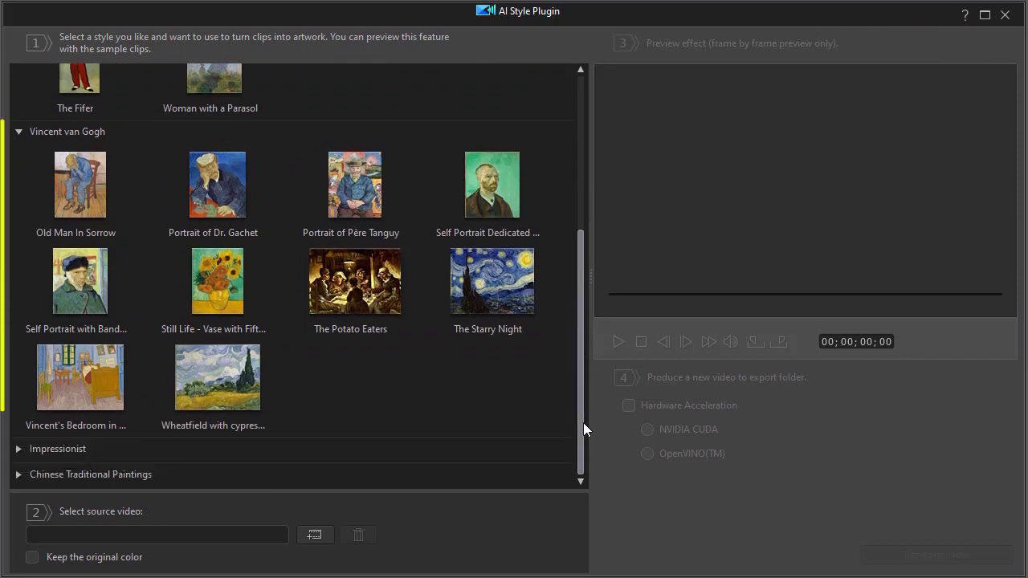
Expand the Impressionist category and follow its promo to the Impressionist AI Style Pack Vol. 2 page
{"action": "left_click", "coordinate": [19, 450]}
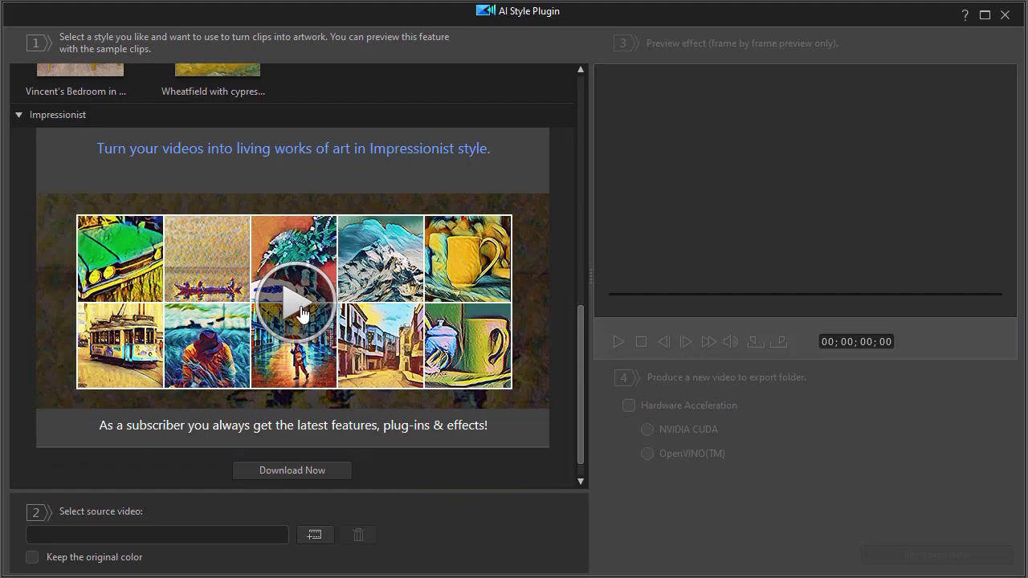
{"action": "left_click", "coordinate": [301, 312]}
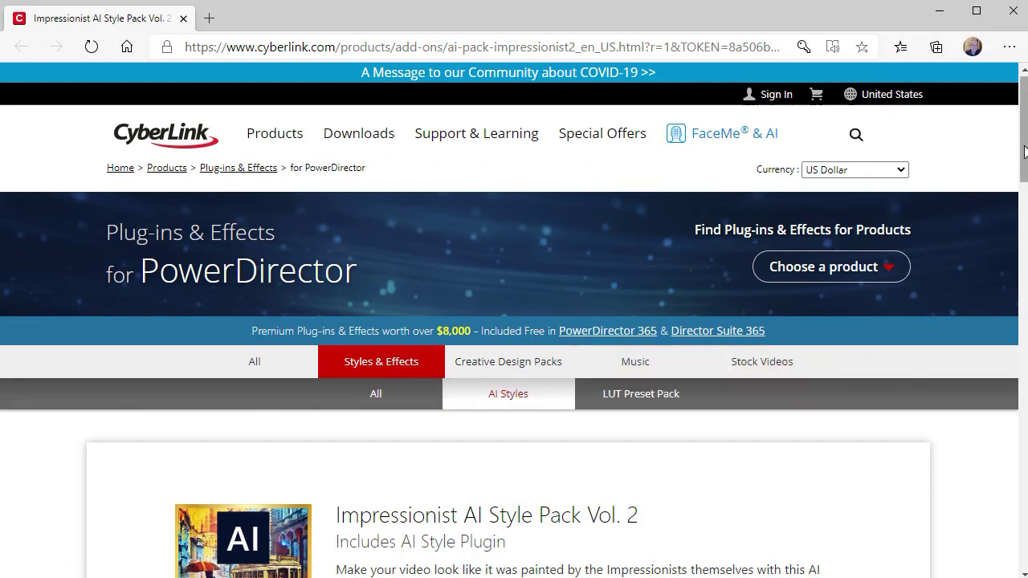
Scroll through the Impressionist AI Style Pack Vol. 2 product page in Edge
{"action": "left_click_drag", "start_coordinate": [1024, 152], "coordinate": [1024, 193]}
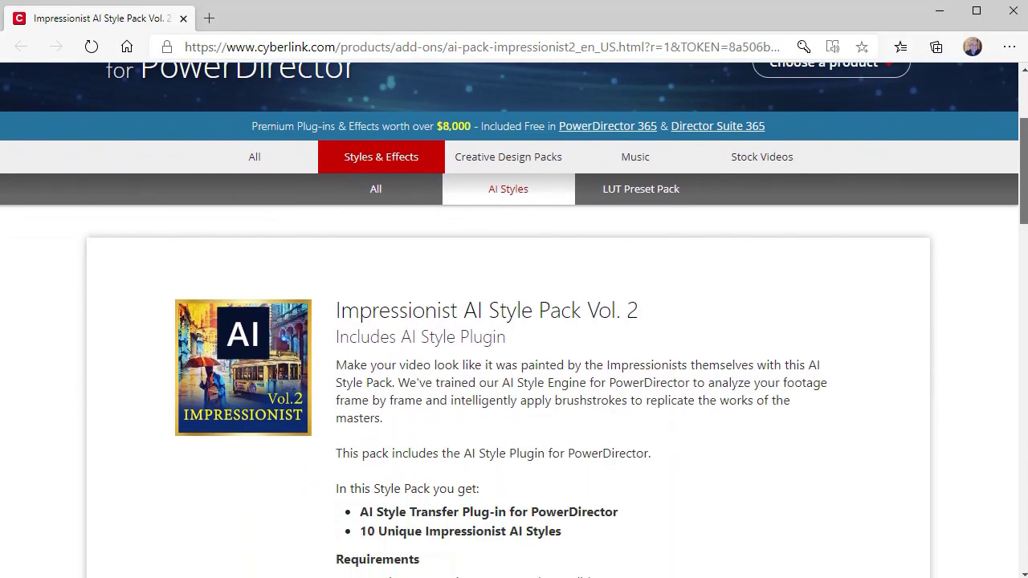
{"action": "scroll", "coordinate": [1023, 193], "scroll_direction": "down", "scroll_amount": 2}
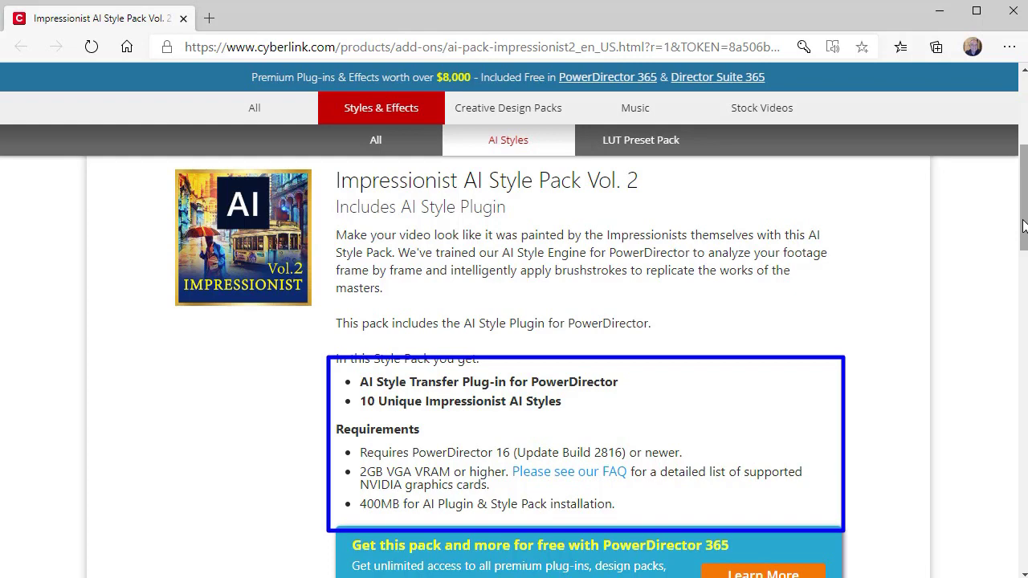
{"action": "scroll", "coordinate": [1025, 227], "scroll_direction": "down", "scroll_amount": 5}
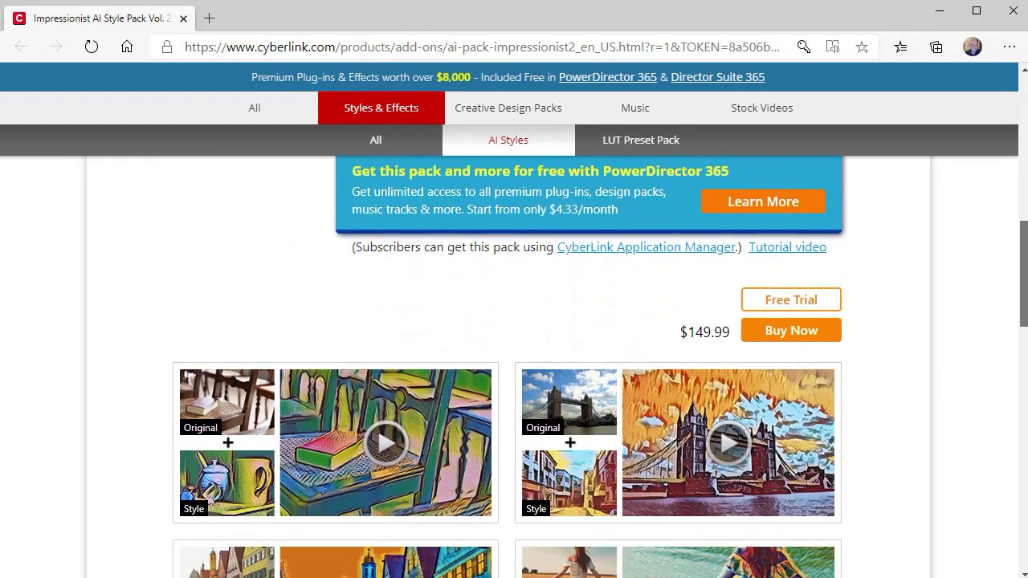
{"action": "scroll", "coordinate": [514, 361], "scroll_direction": "down", "scroll_amount": 2}
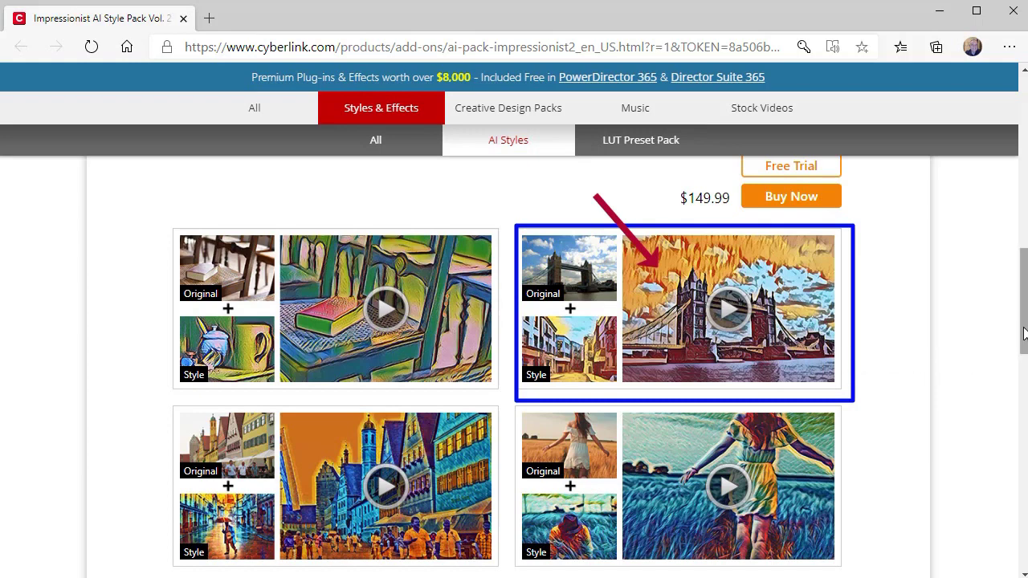
{"action": "scroll", "coordinate": [1024, 349], "scroll_direction": "down", "scroll_amount": 1}
{"action": "scroll", "coordinate": [1025, 349], "scroll_direction": "down", "scroll_amount": 2}
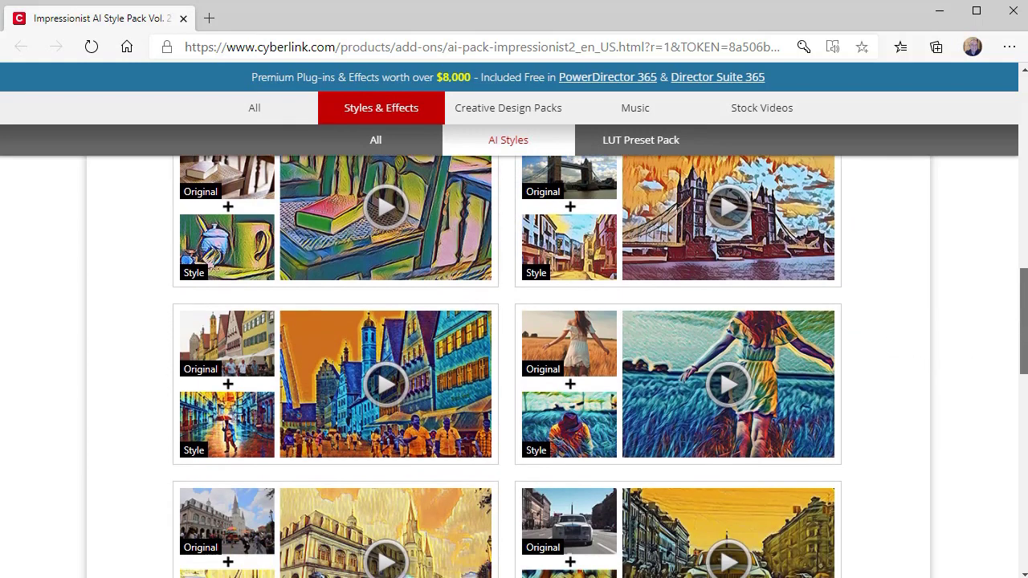
{"action": "scroll", "coordinate": [1025, 349], "scroll_direction": "down", "scroll_amount": 1}
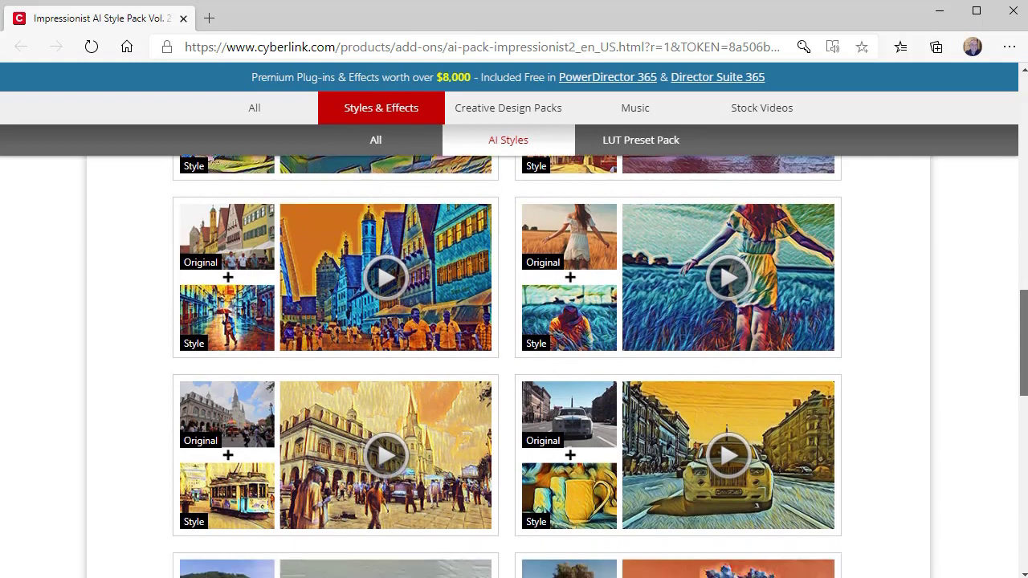
{"action": "scroll", "coordinate": [513, 362], "scroll_direction": "down", "scroll_amount": 1}
{"action": "scroll", "coordinate": [514, 361], "scroll_direction": "down", "scroll_amount": 5}
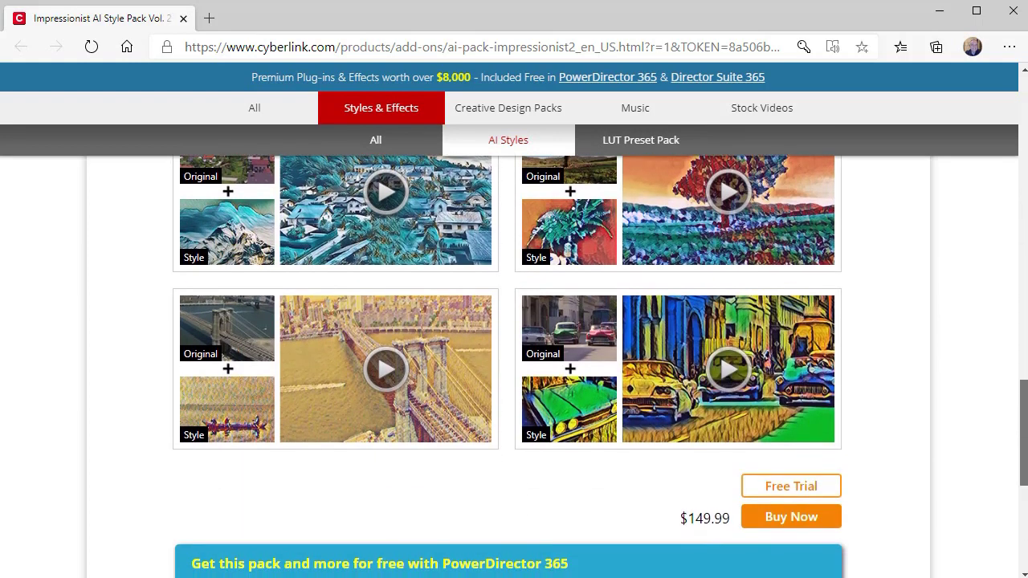
{"action": "scroll", "coordinate": [514, 362], "scroll_direction": "down", "scroll_amount": 1}
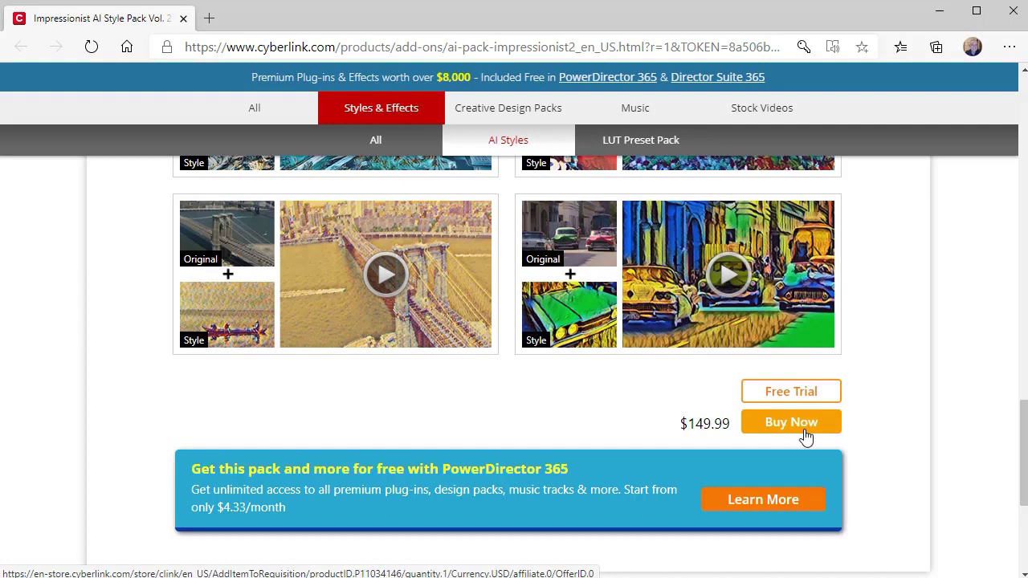
Minimize Edge and open CyberLink Application Manager via the pack's Download Now
{"action": "scroll", "coordinate": [1011, 410], "scroll_direction": "up", "scroll_amount": 3}
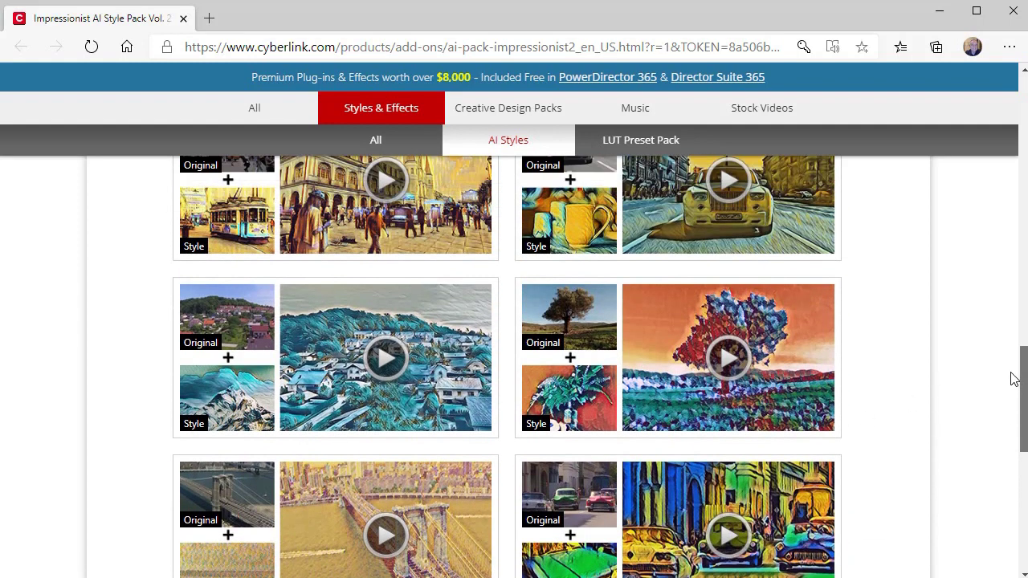
{"action": "left_click", "coordinate": [938, 14]}
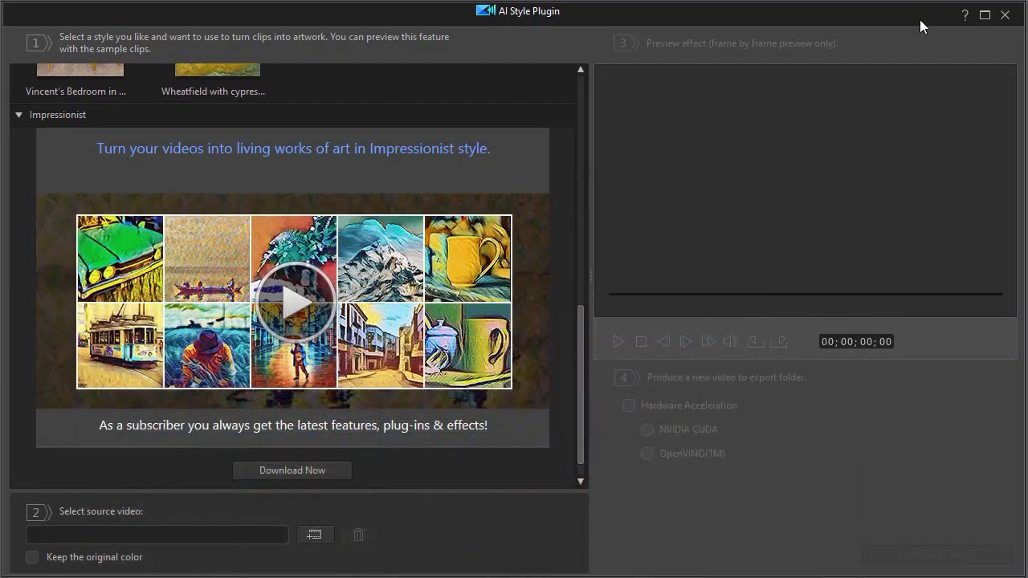
{"action": "left_click", "coordinate": [329, 473]}
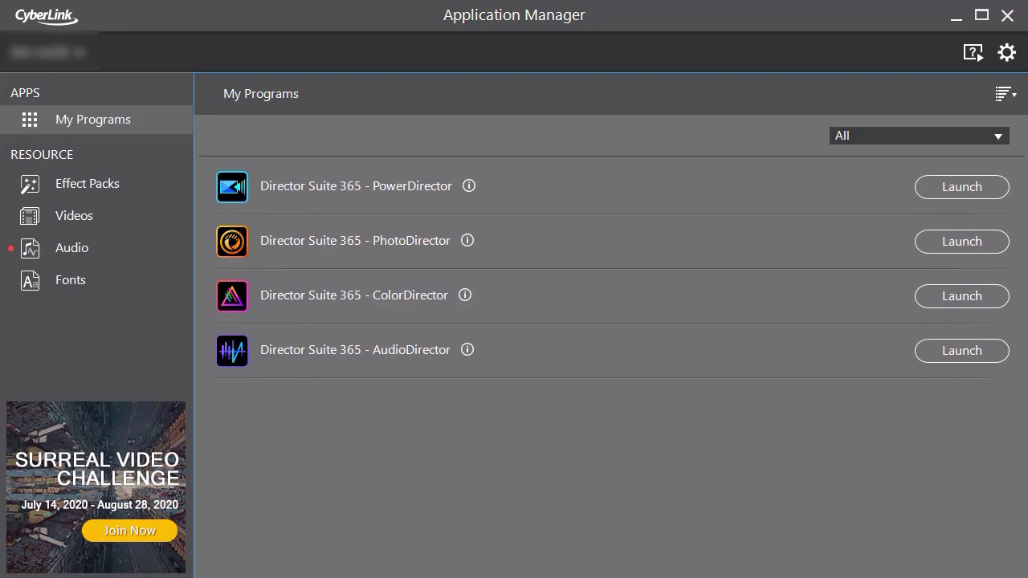
Install the Impressionist AI Style Pack Vol.2 from the effect packs list, accepting the licence agreement
{"action": "left_click", "coordinate": [105, 181]}
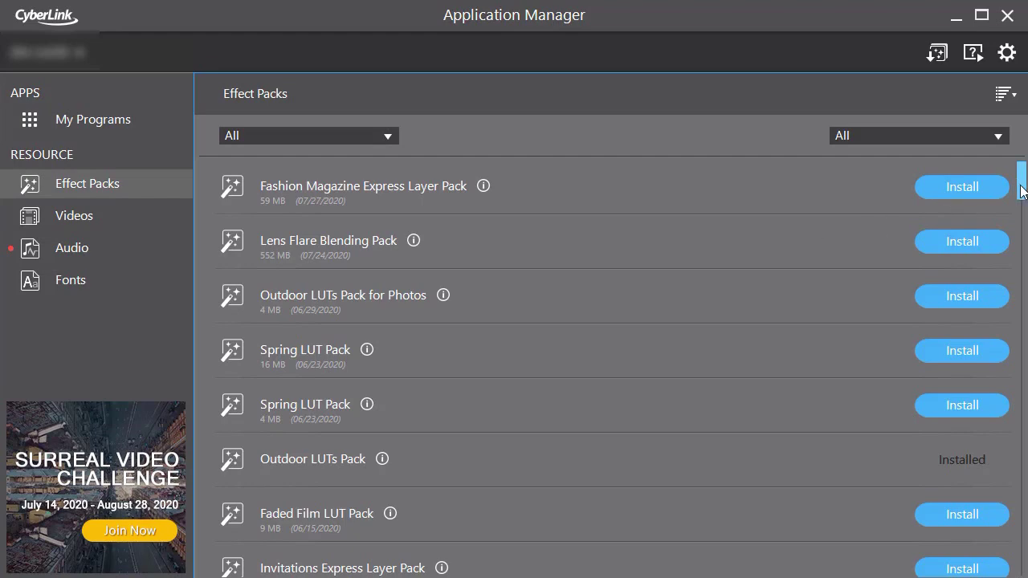
{"action": "left_click_drag", "start_coordinate": [1022, 182], "coordinate": [1024, 371]}
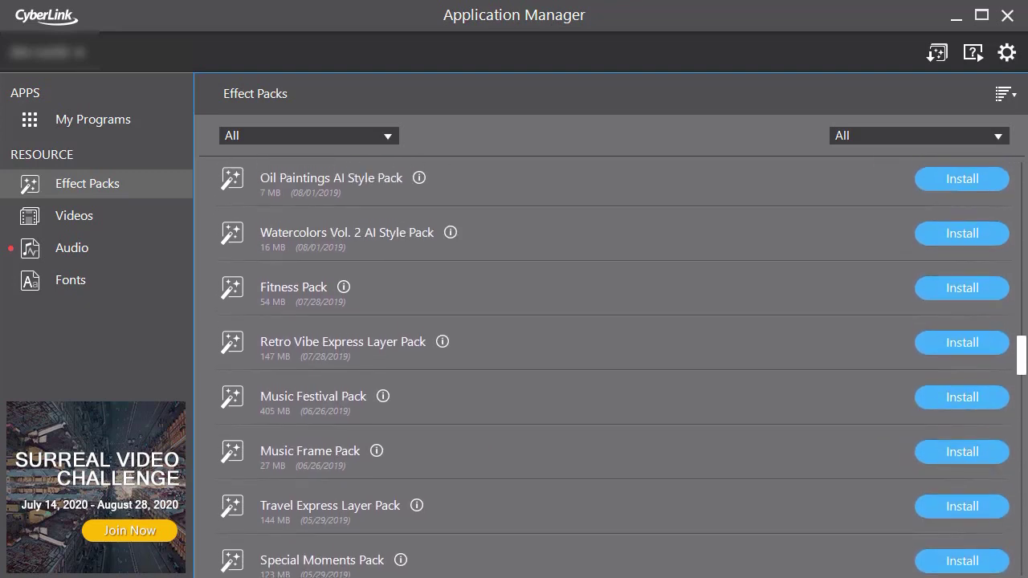
{"action": "left_click_drag", "start_coordinate": [1025, 372], "coordinate": [1024, 480]}
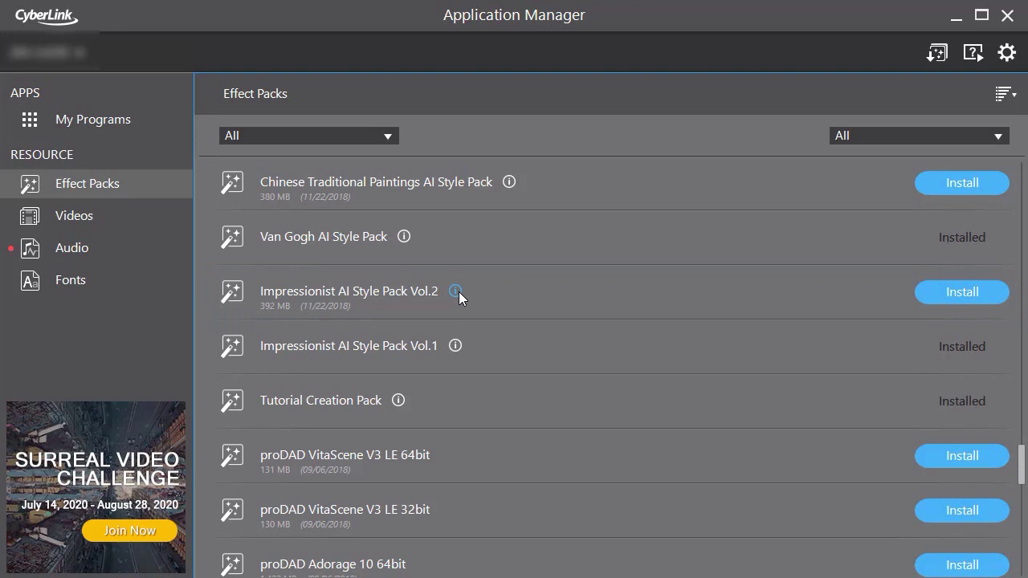
{"action": "left_click", "coordinate": [927, 294]}
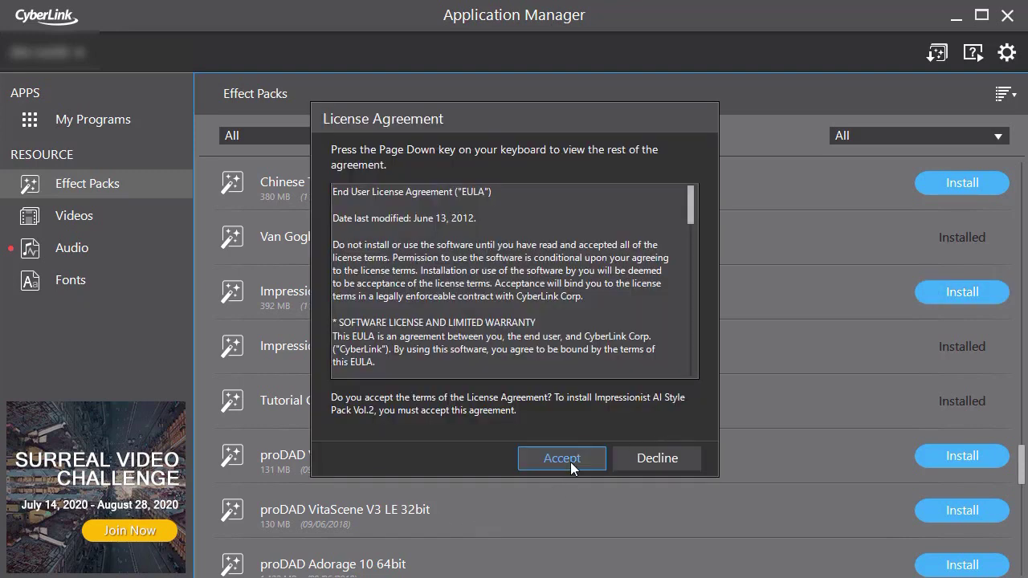
{"action": "left_click", "coordinate": [562, 458]}
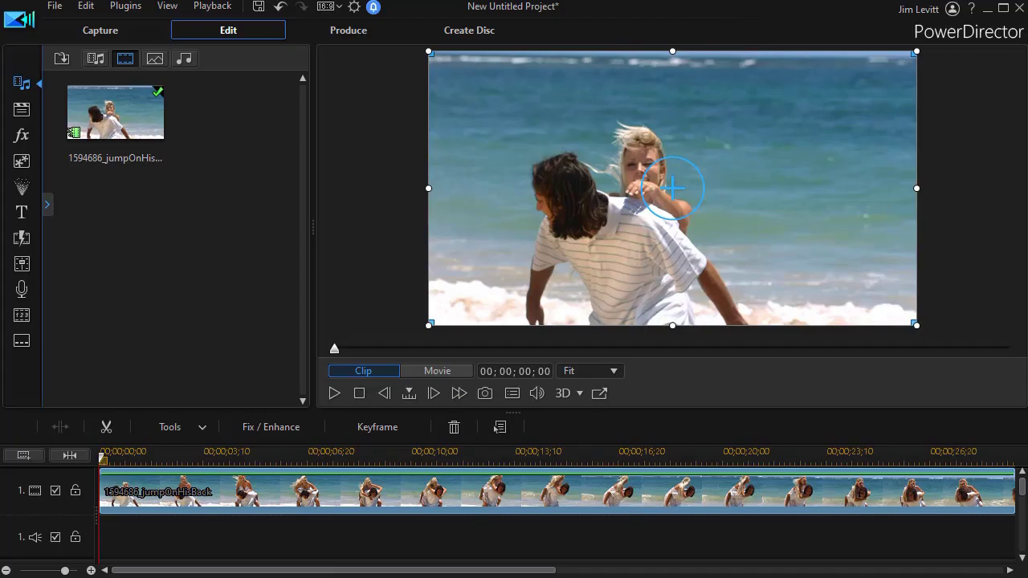
Reopen the AI Style Plugin and expand the Impressionist group showing Painting 1 to Painting 10
{"action": "left_click", "coordinate": [133, 10]}
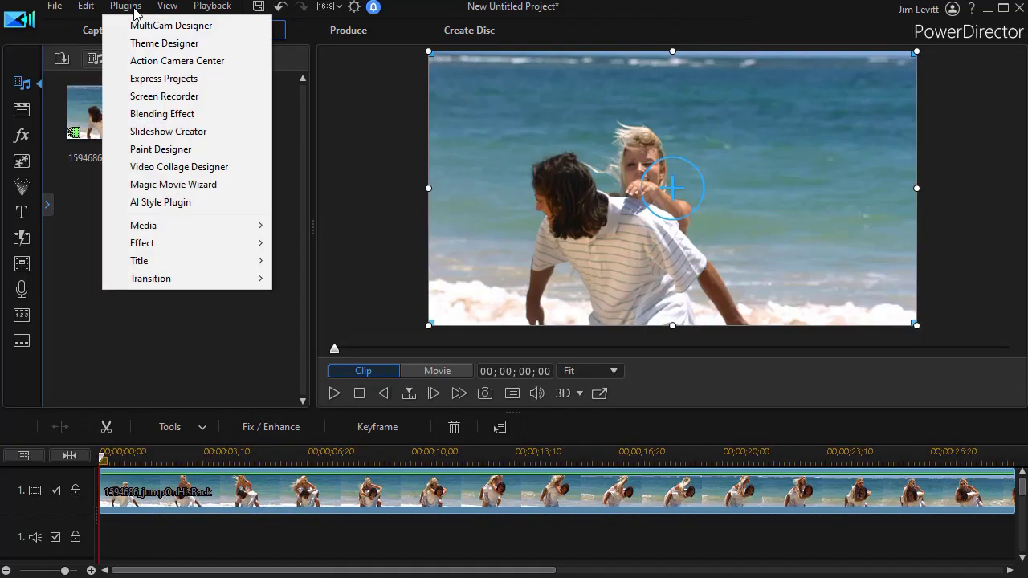
{"action": "left_click", "coordinate": [199, 201]}
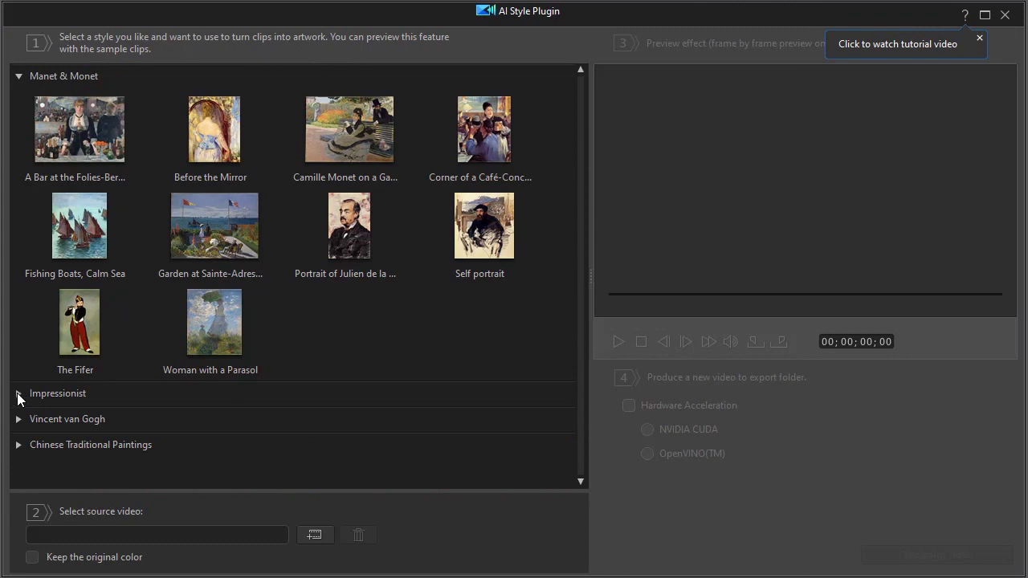
{"action": "left_click", "coordinate": [20, 396]}
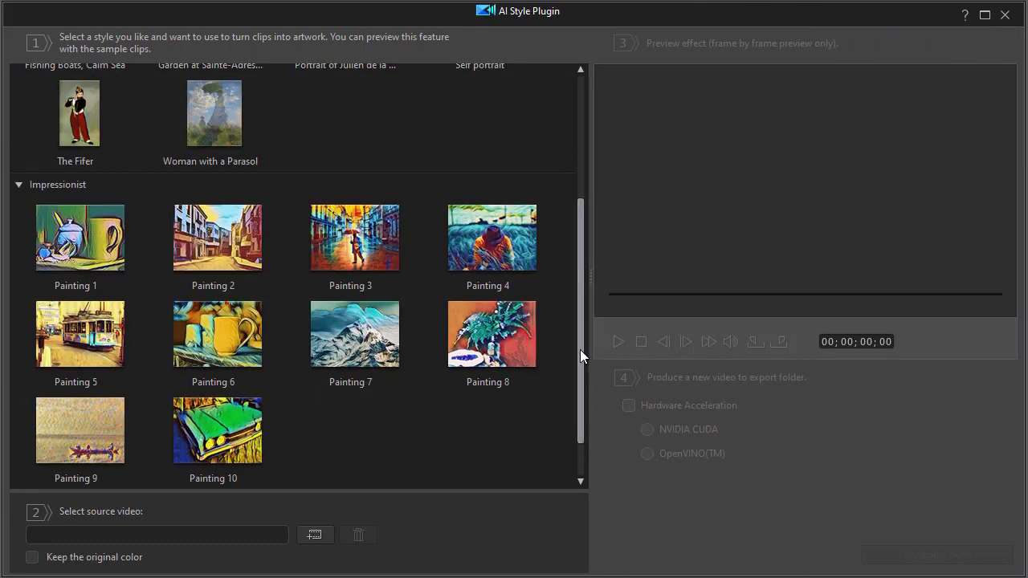
{"action": "left_click_drag", "start_coordinate": [579, 350], "coordinate": [583, 426]}
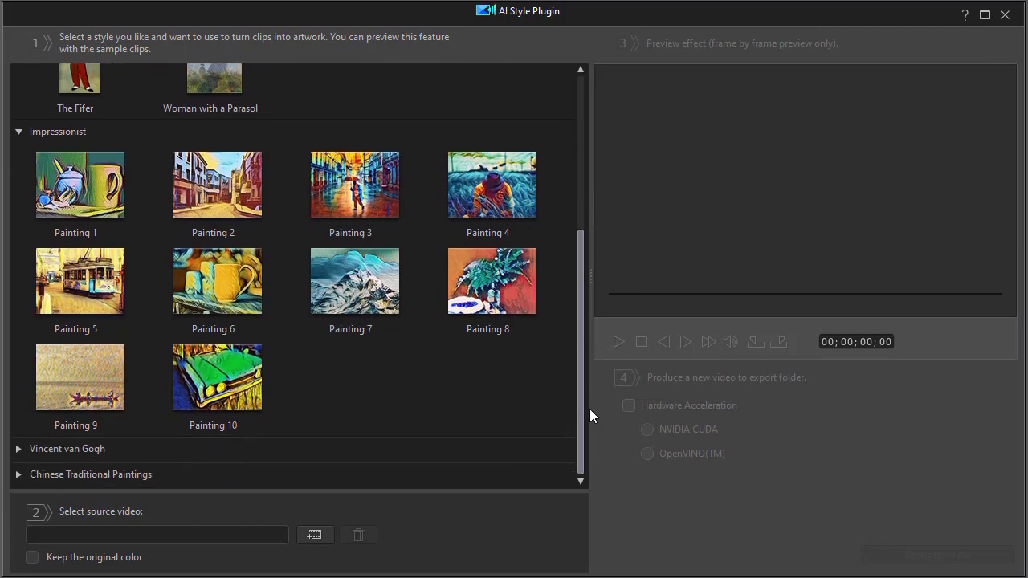
{"action": "scroll", "coordinate": [567, 332], "scroll_direction": "up", "scroll_amount": 5}
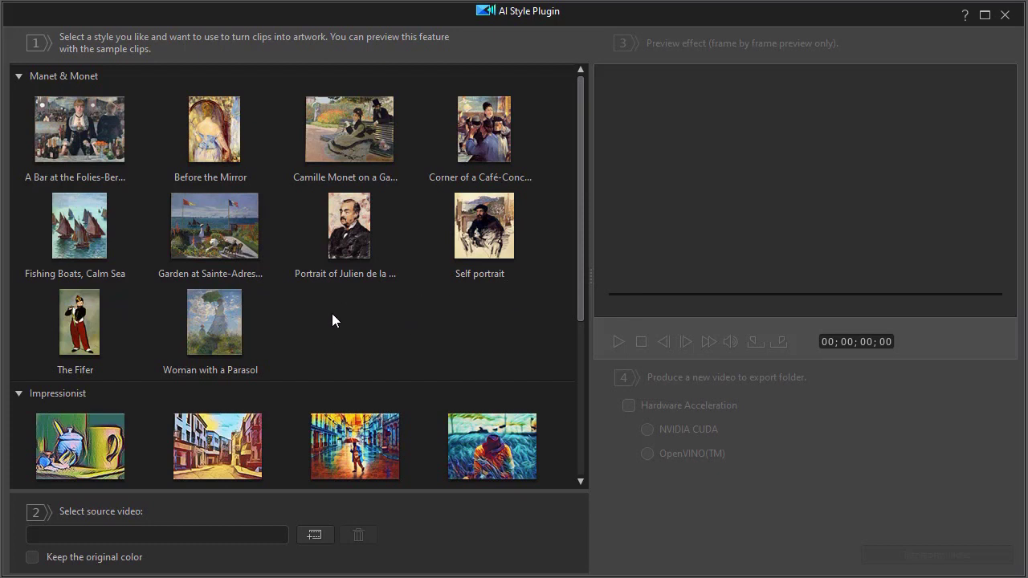
Collapse Manet & Monet and Impressionist, expand Vincent van Gogh for Wheatfield, and widen the preview
{"action": "left_click", "coordinate": [18, 78]}
{"action": "left_click", "coordinate": [17, 102]}
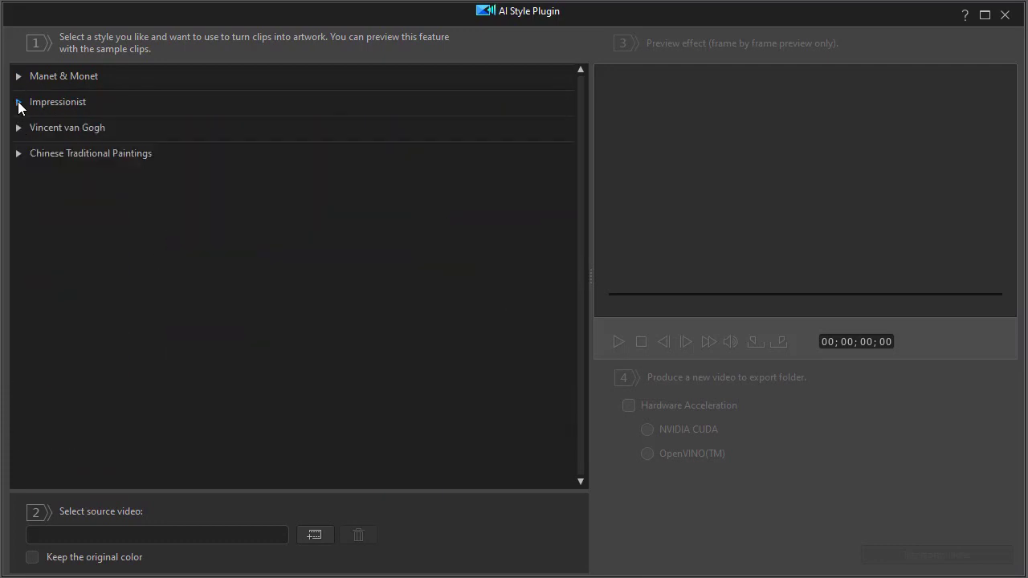
{"action": "left_click", "coordinate": [19, 127]}
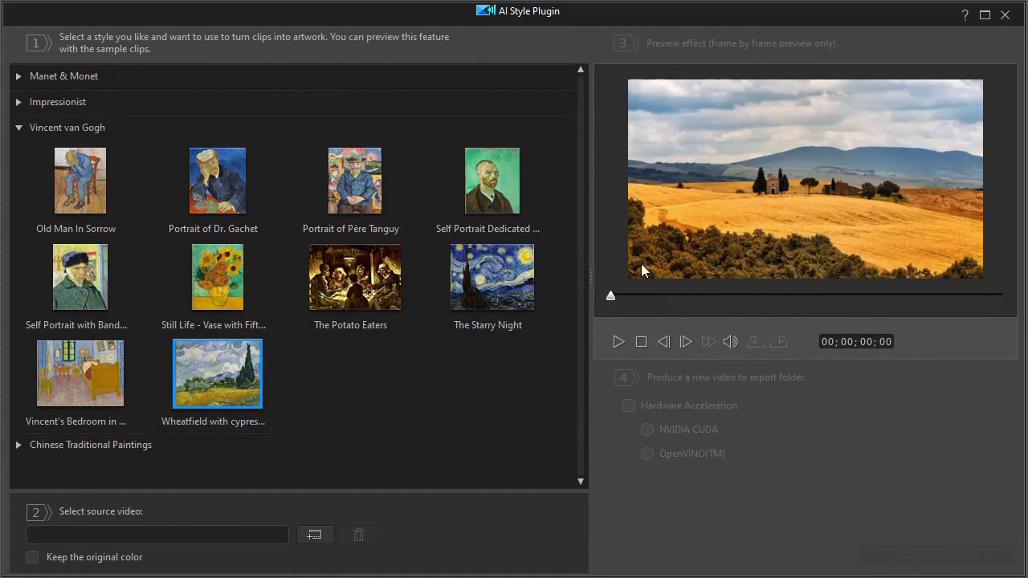
{"action": "left_click_drag", "start_coordinate": [591, 276], "coordinate": [522, 287]}
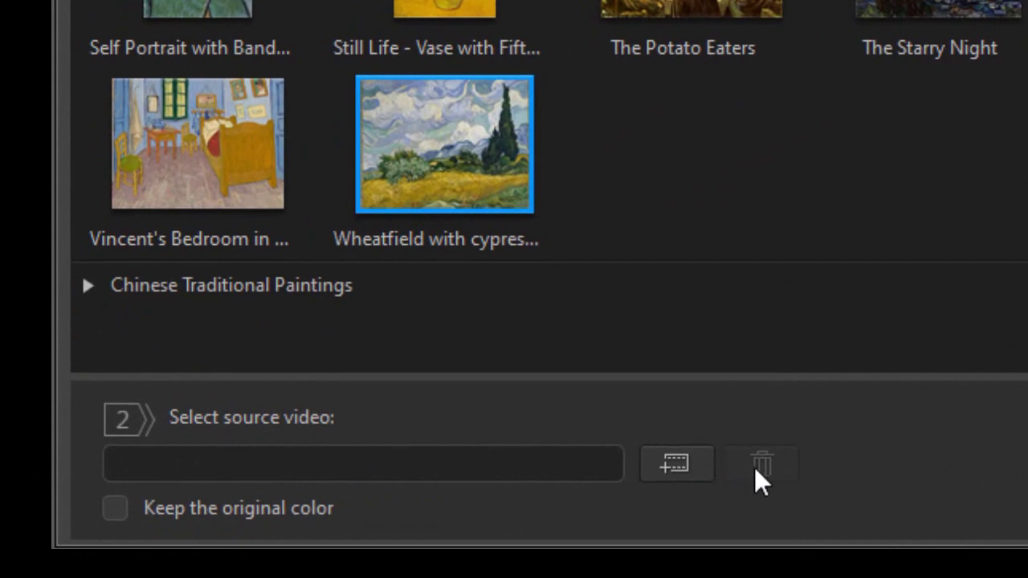
Import 1594686_jumpOnHisBack.mp4 from the Media Room as the source video
{"action": "left_click", "coordinate": [676, 463]}
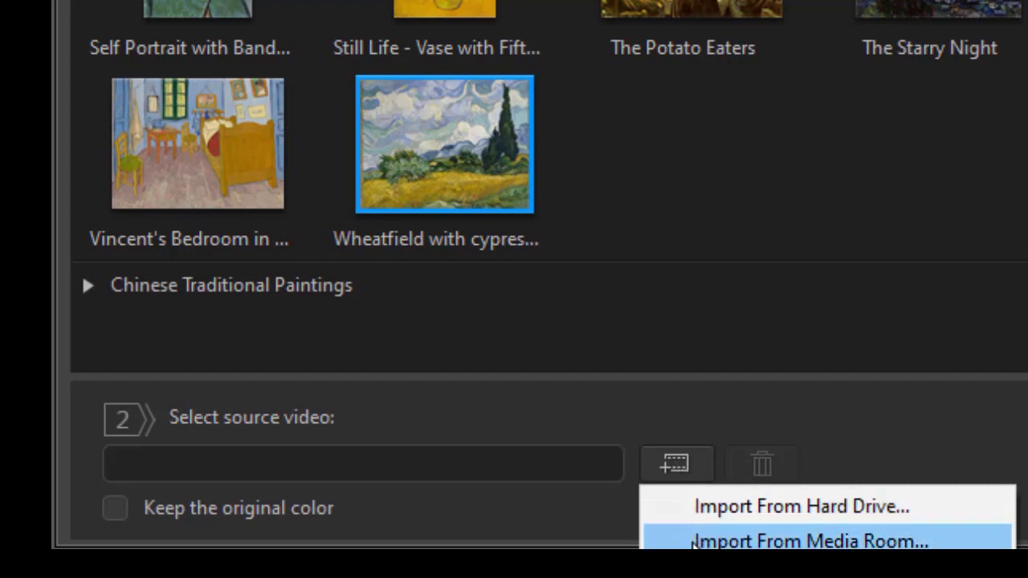
{"action": "left_click", "coordinate": [695, 541]}
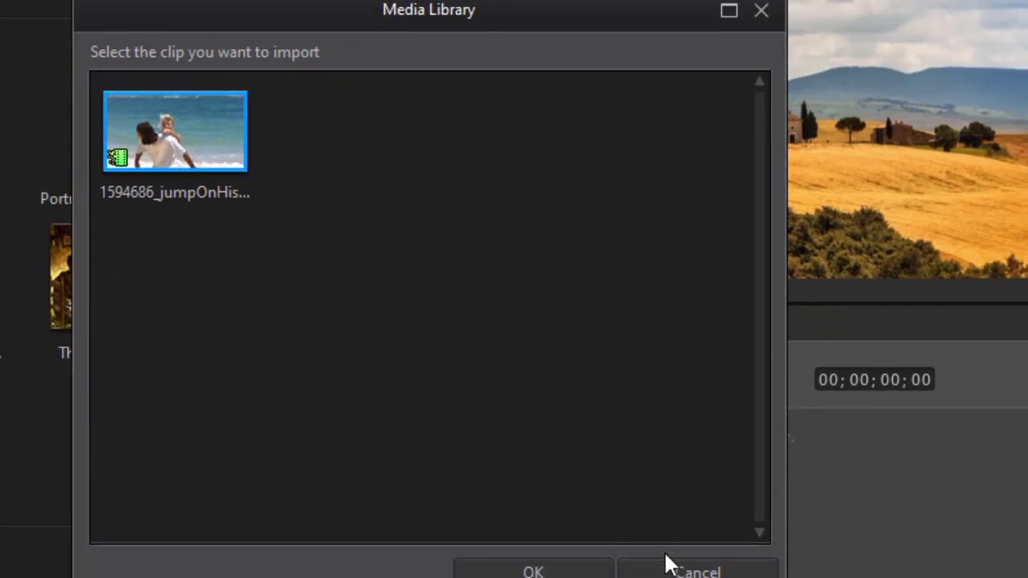
{"action": "left_click", "coordinate": [533, 572]}
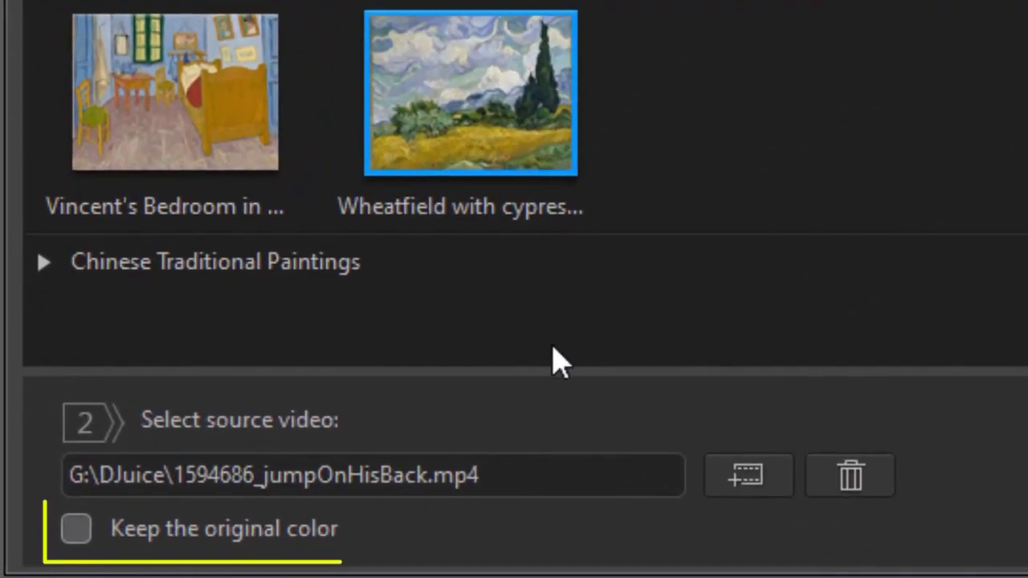
Tick 'Keep the original color' so the Wheatfield-styled clip retains its colours
{"action": "left_click", "coordinate": [96, 546]}
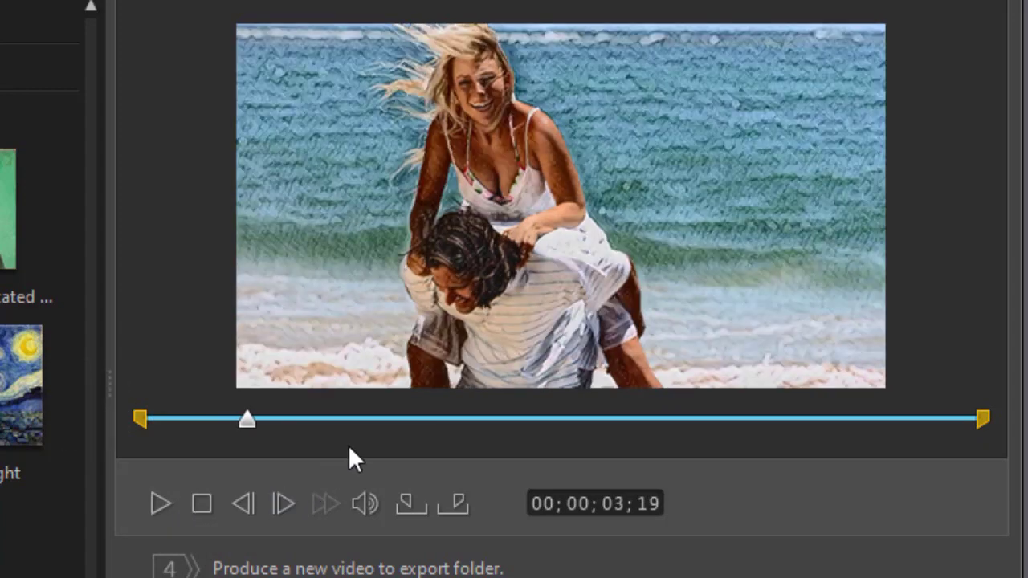
Scrub the styled preview, then drag the start trim marker to about 00;00;13
{"action": "left_click_drag", "start_coordinate": [248, 420], "coordinate": [436, 427]}
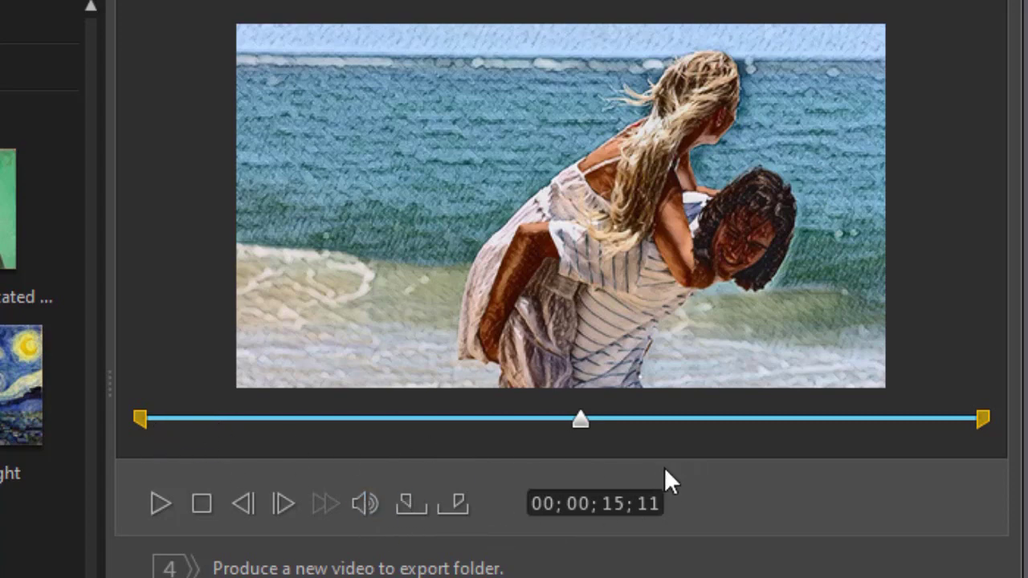
{"action": "left_click_drag", "start_coordinate": [134, 414], "coordinate": [534, 417]}
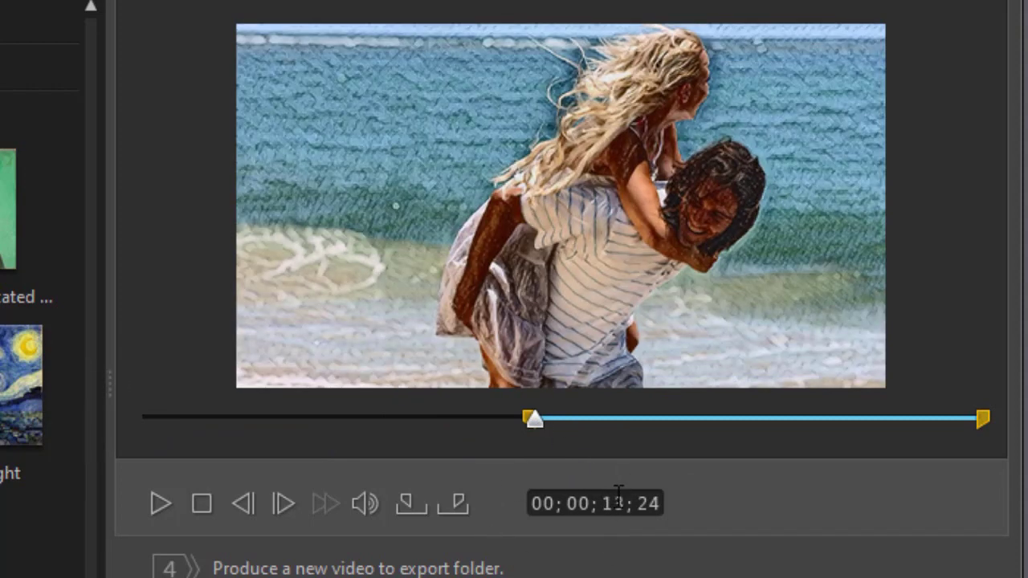
Set the range to start at 00;00;13;00 and end at 00;00;22, then render the styled clip
{"action": "left_click", "coordinate": [645, 502]}
{"action": "type", "text": "00"}
{"action": "left_click_drag", "start_coordinate": [983, 427], "coordinate": [771, 443]}
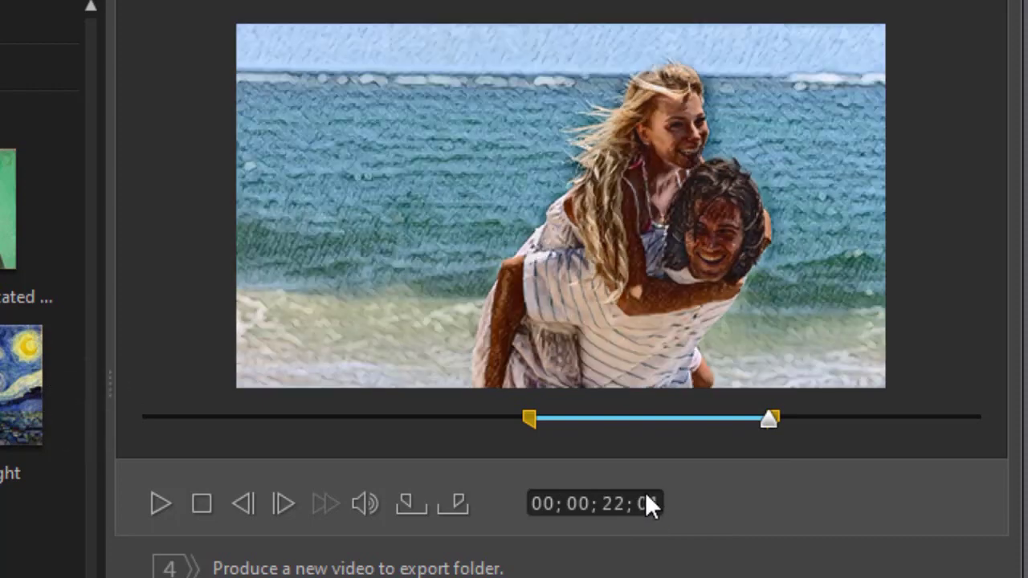
{"action": "left_click", "coordinate": [649, 504]}
{"action": "key", "text": "Down"}
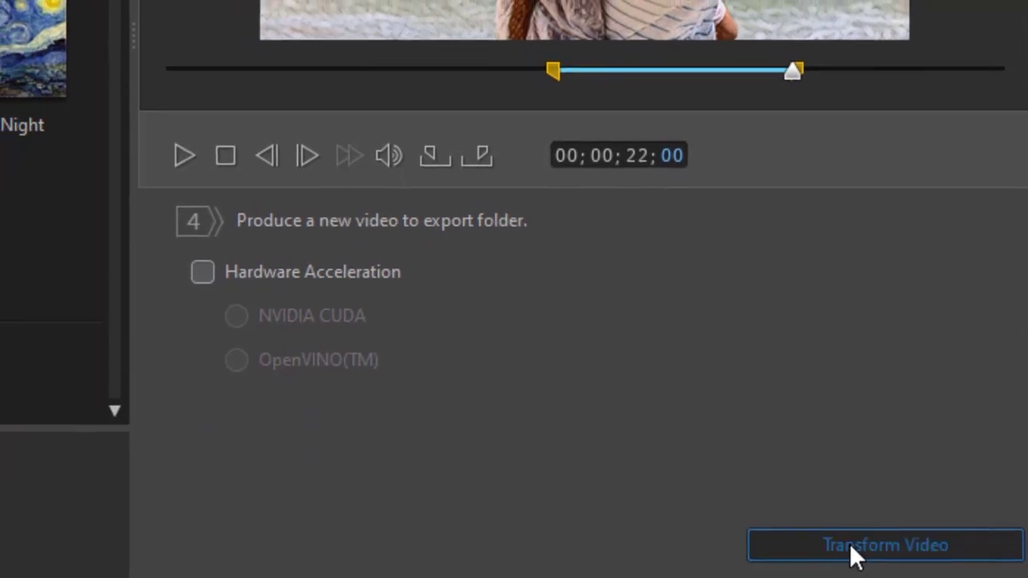
{"action": "left_click", "coordinate": [825, 535]}
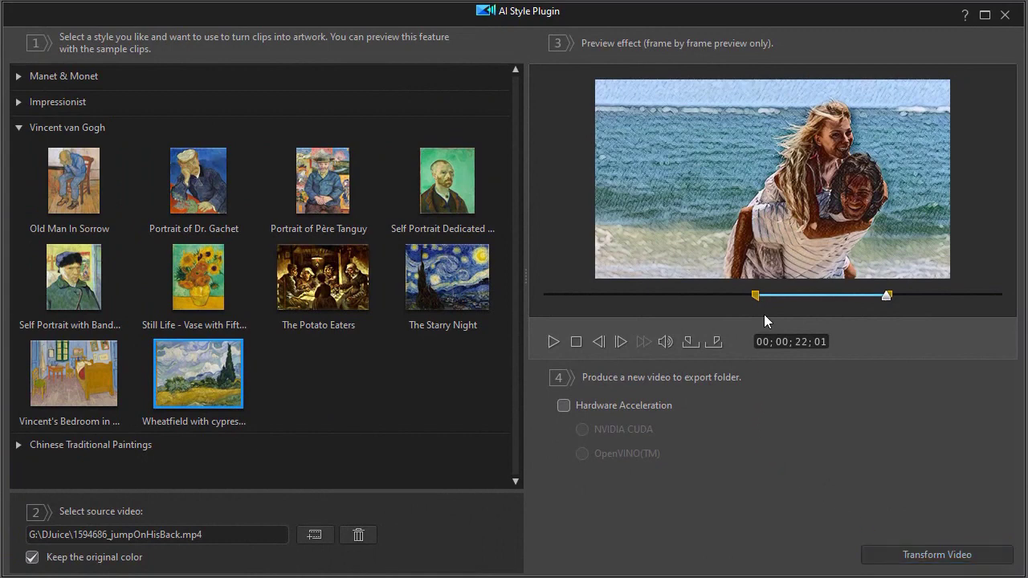
Close the AI Style Plugin, returning to the untitled project with the 1594686_jumpOnHisBack clip
{"action": "left_click", "coordinate": [1004, 14]}
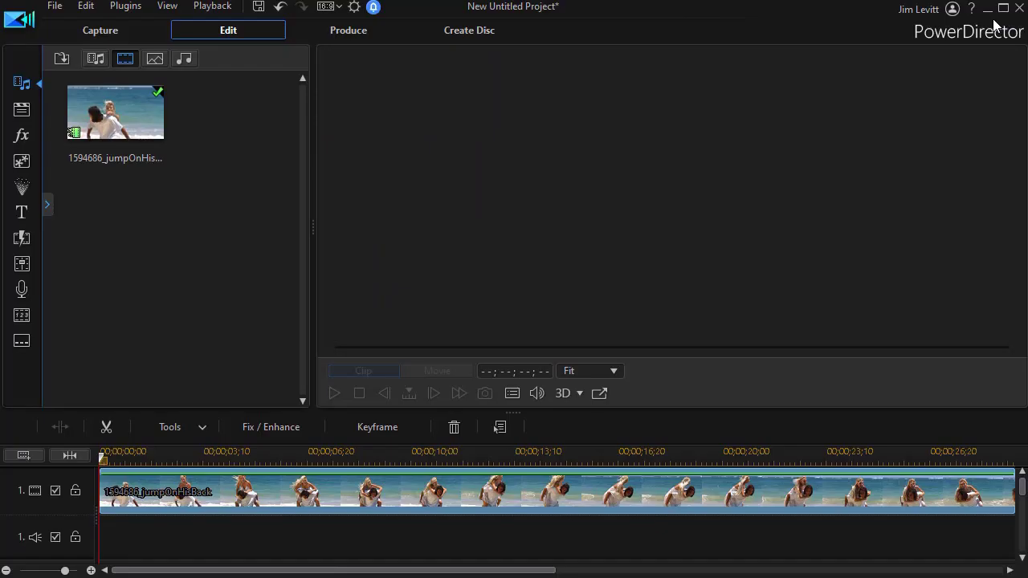